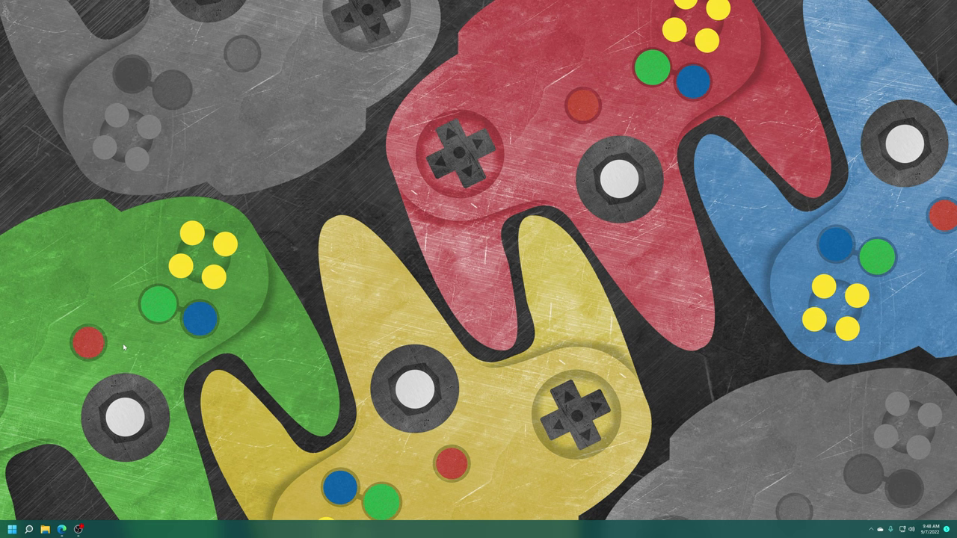
Step: Check the BD-RE drive's model in its hardware properties and look it up in the web list of compatible desktop PC Blu-ray drives
click(45, 529)
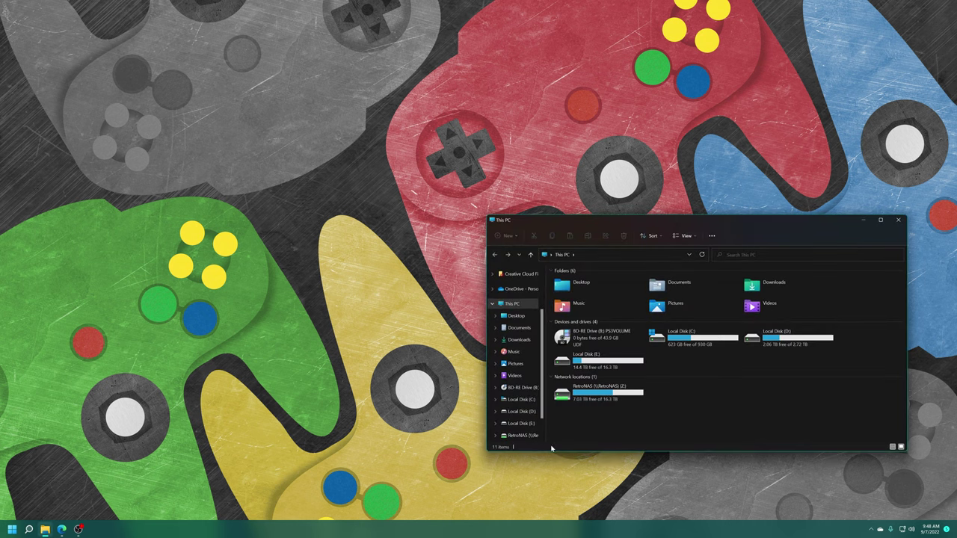
right_click(608, 338)
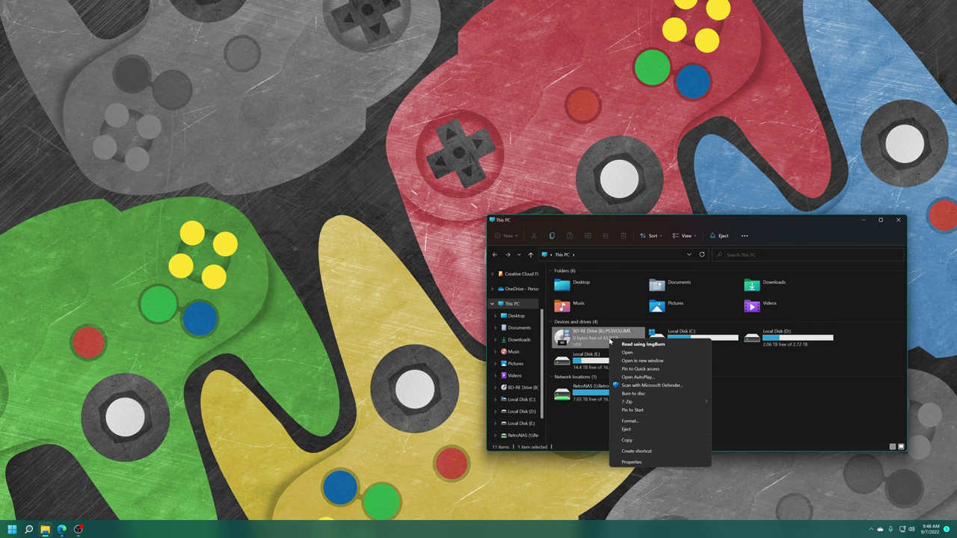
click(655, 464)
click(648, 357)
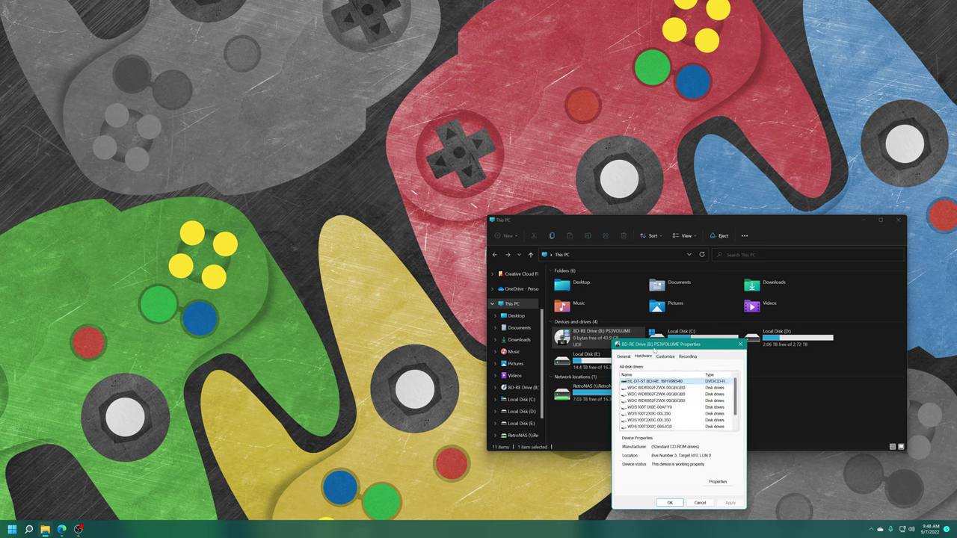
drag(654, 348, 256, 103)
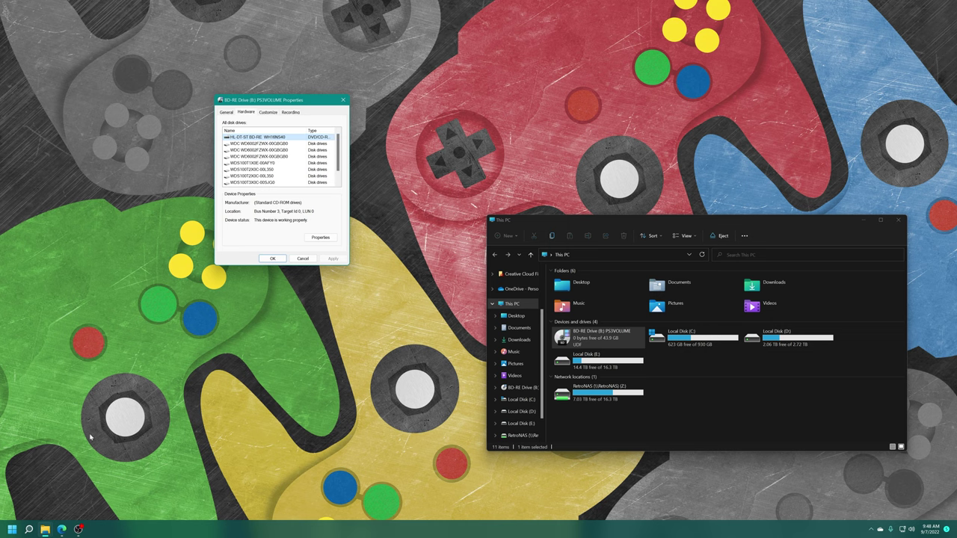
click(60, 533)
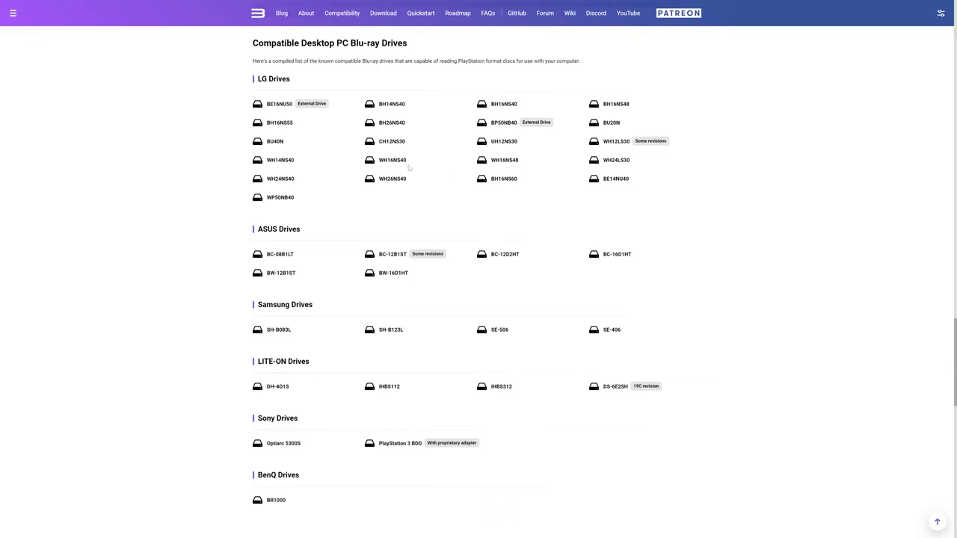
double_click(407, 162)
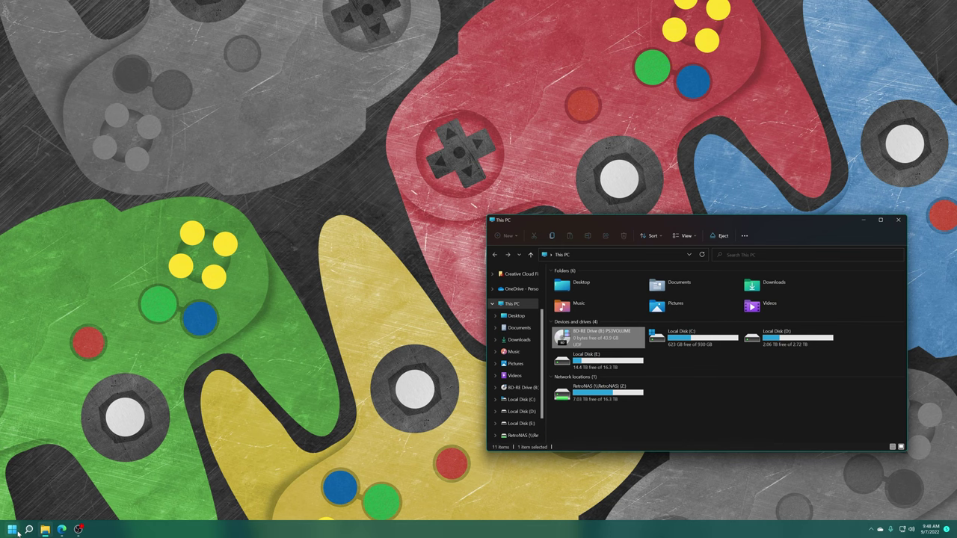
Step: Check the optical drive's model under DVD/CD-ROM drives in Device Manager, closing Device Manager when done
right_click(12, 531)
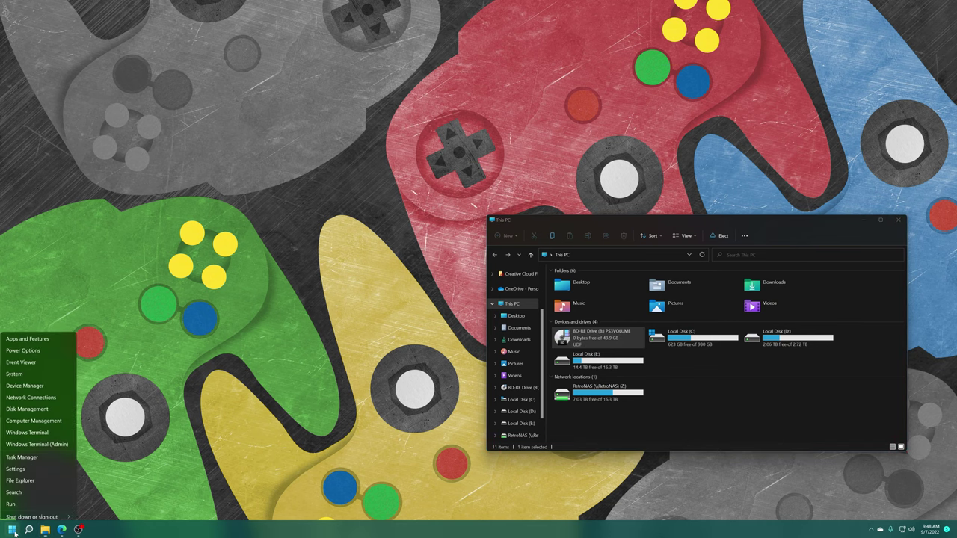
click(26, 385)
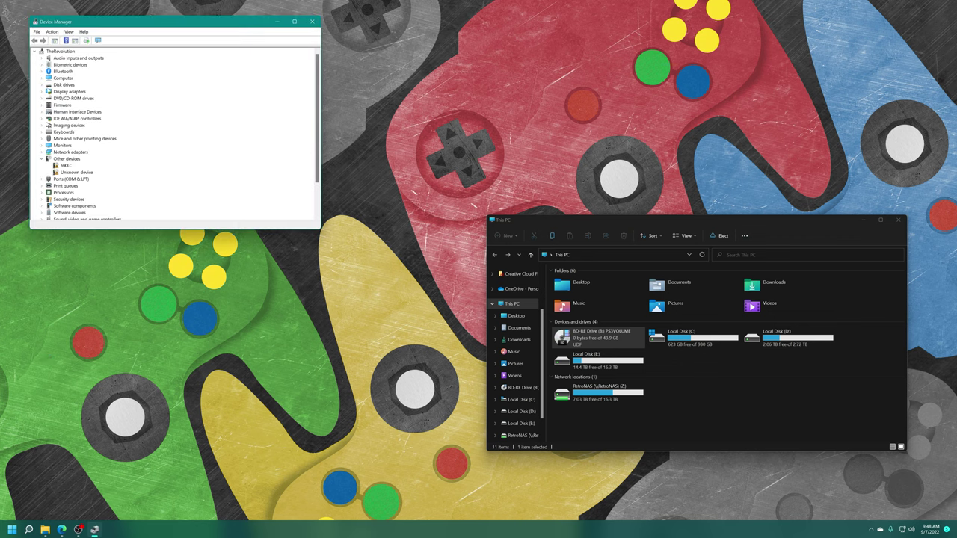
click(42, 98)
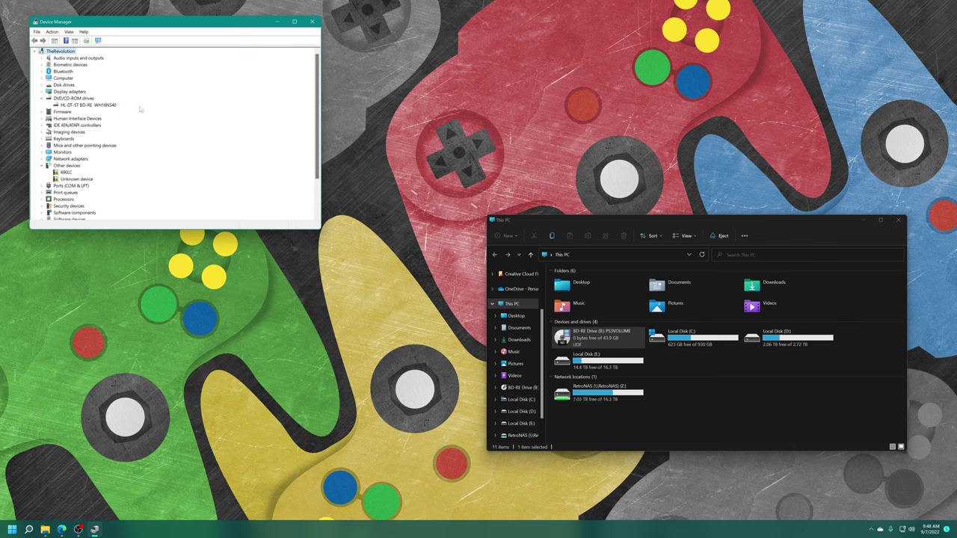
click(314, 22)
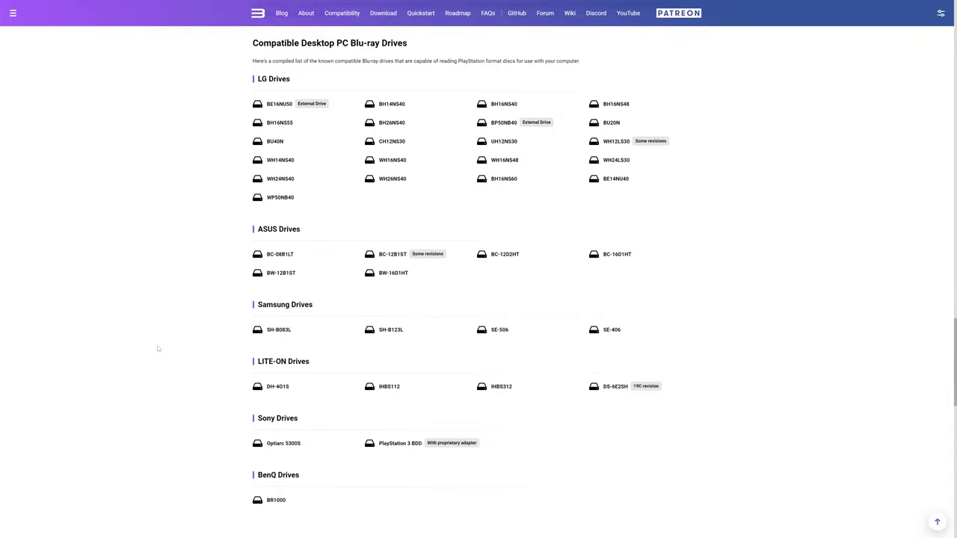
Step: Download ps3-disc-dumper_win64_v3.3.1.zip from the GitHub release linked in the Dumping with Disc Dumper section of the web page
scroll(165, 344, down, 4)
scroll(211, 298, down, 2)
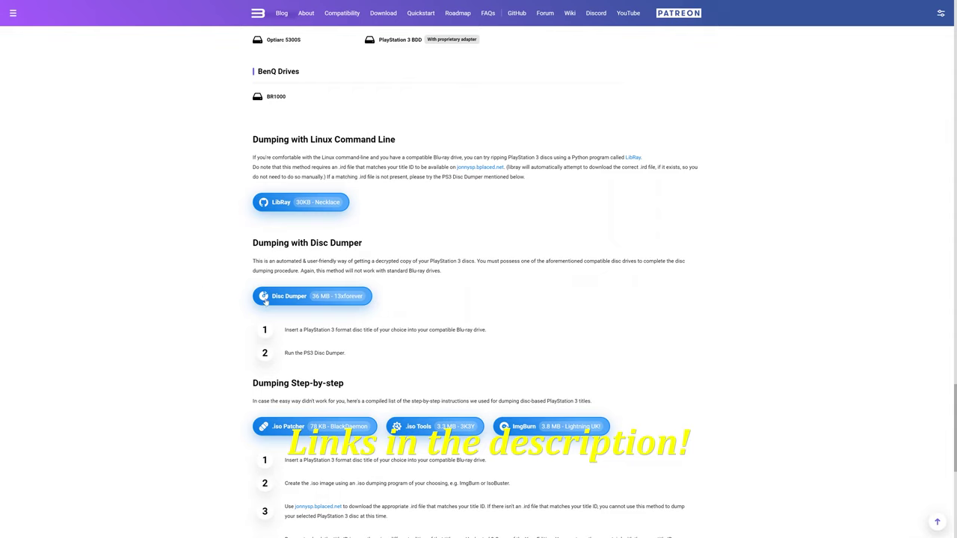
click(348, 302)
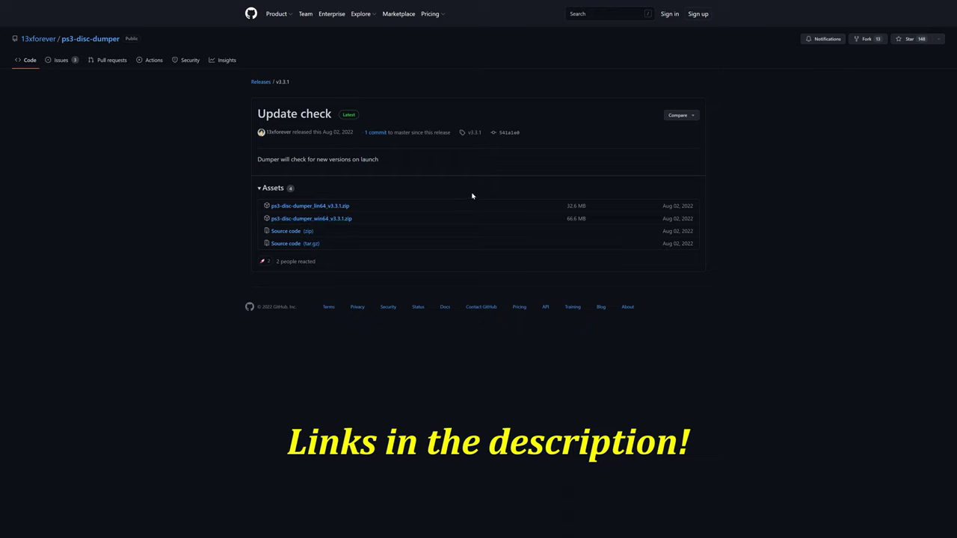
click(326, 223)
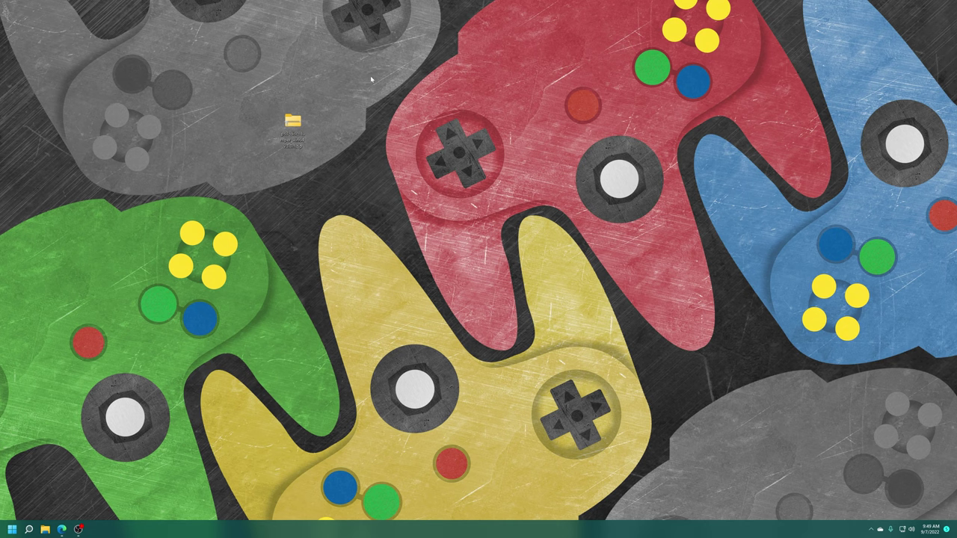
Step: Extract the downloaded PS3 Disc Dumper archive on the desktop into its own ps3-disc-dumper_win64_v3.3.1 folder with 7-Zip
drag(365, 81, 284, 150)
right_click(302, 132)
mouse_move(329, 147)
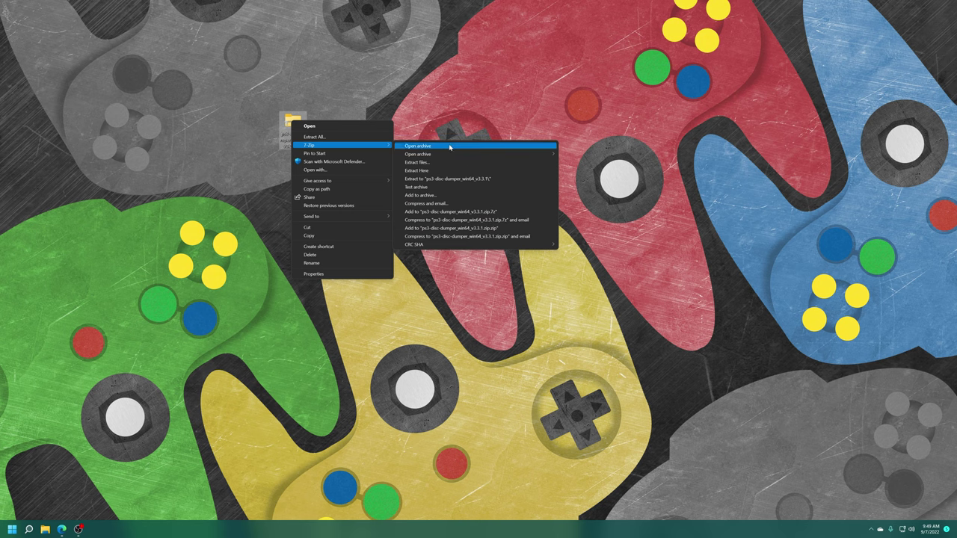
click(433, 181)
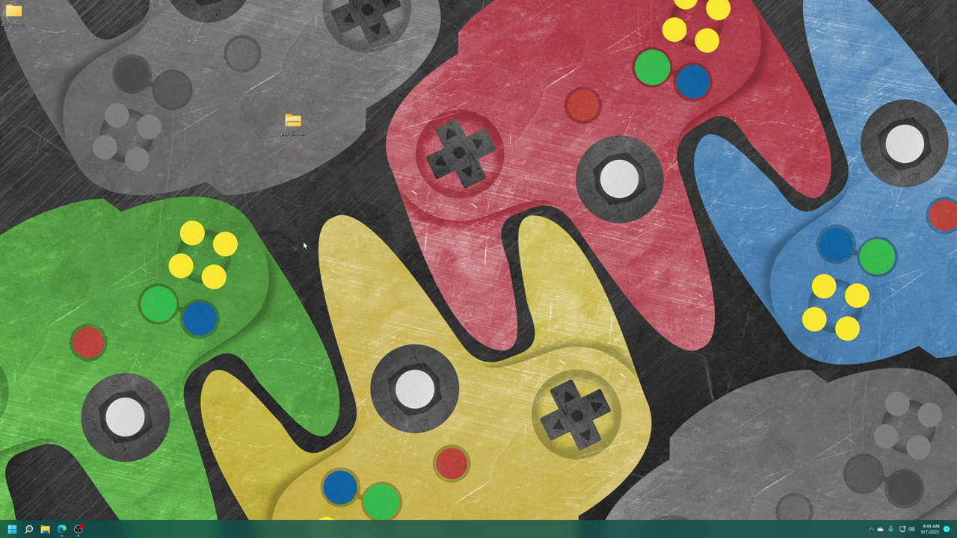
Step: Run ps3-disc-dumper.exe from the extracted folder and start decrypting and copying the inserted game disc
double_click(18, 21)
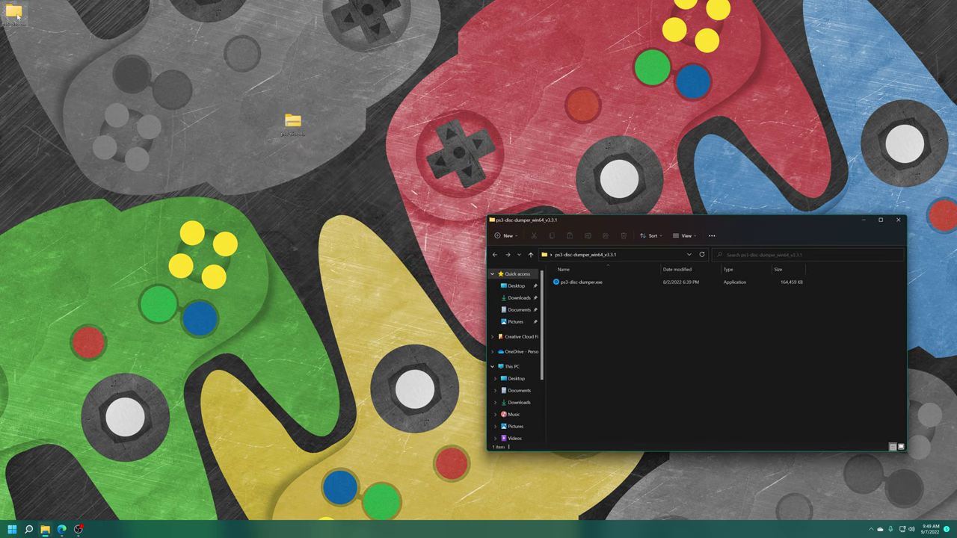
click(572, 284)
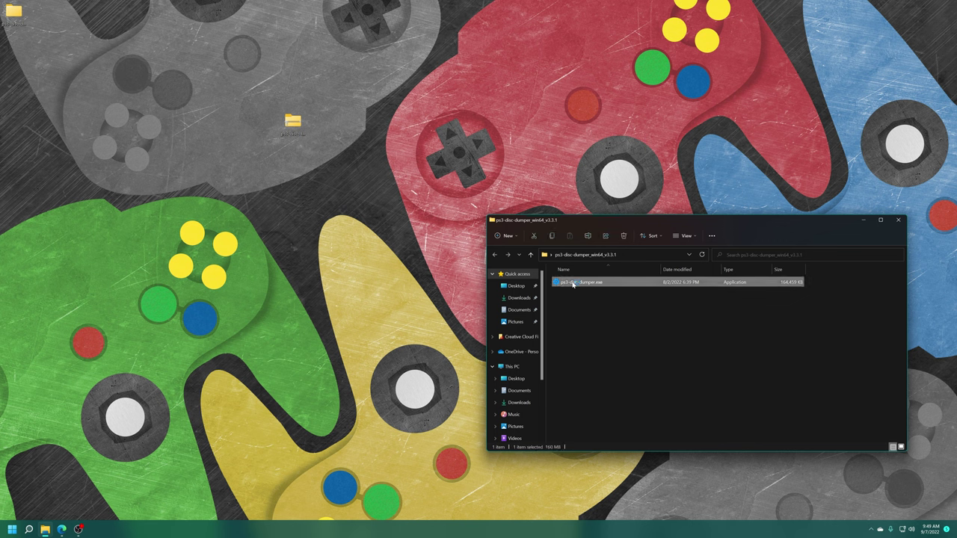
double_click(573, 282)
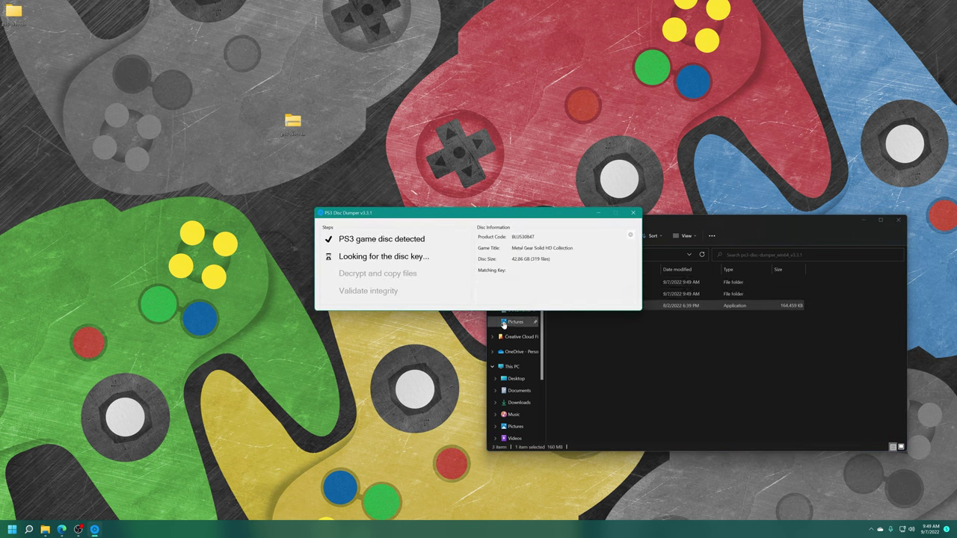
scroll(508, 321, down, 2)
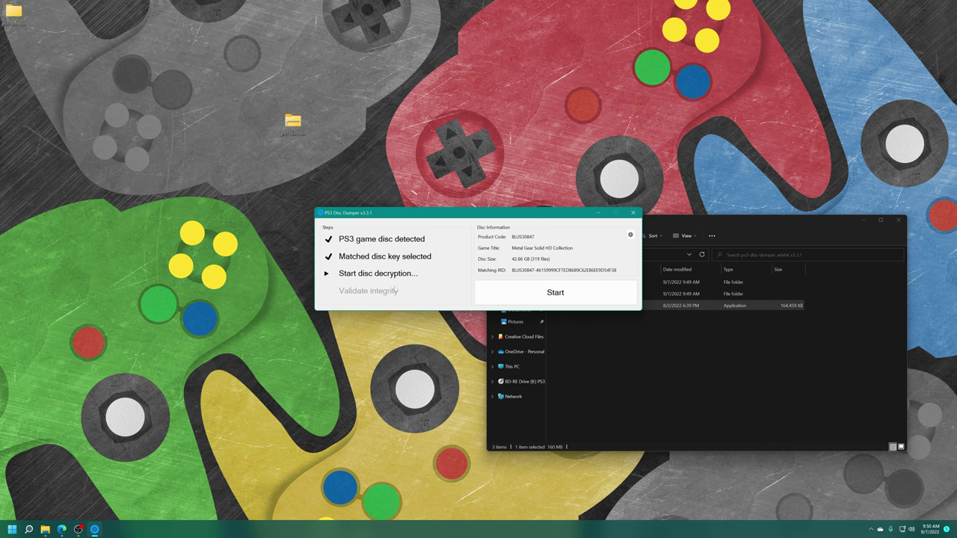
click(571, 294)
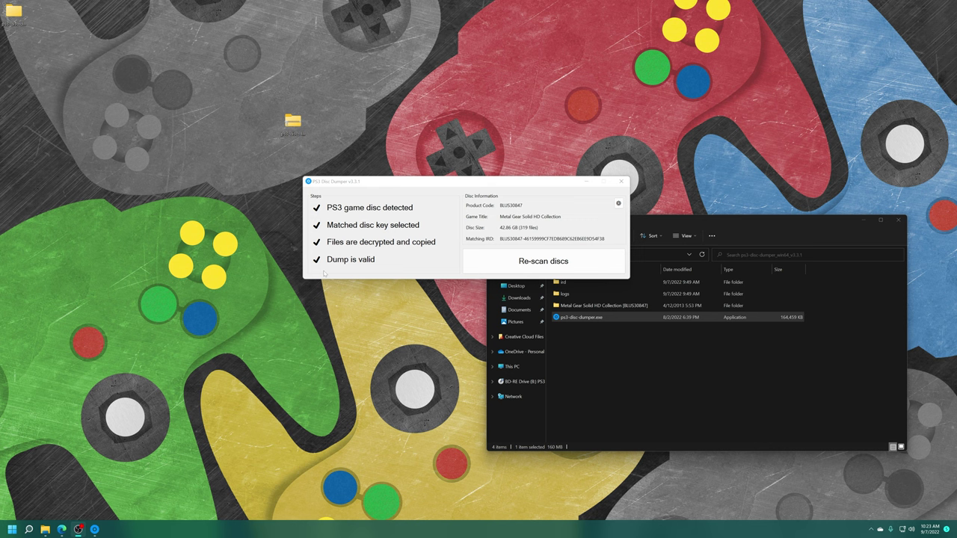
Step: Examine the contents of the dumped Metal Gear Solid HD Collection folder and return to the dumper's folder
click(571, 329)
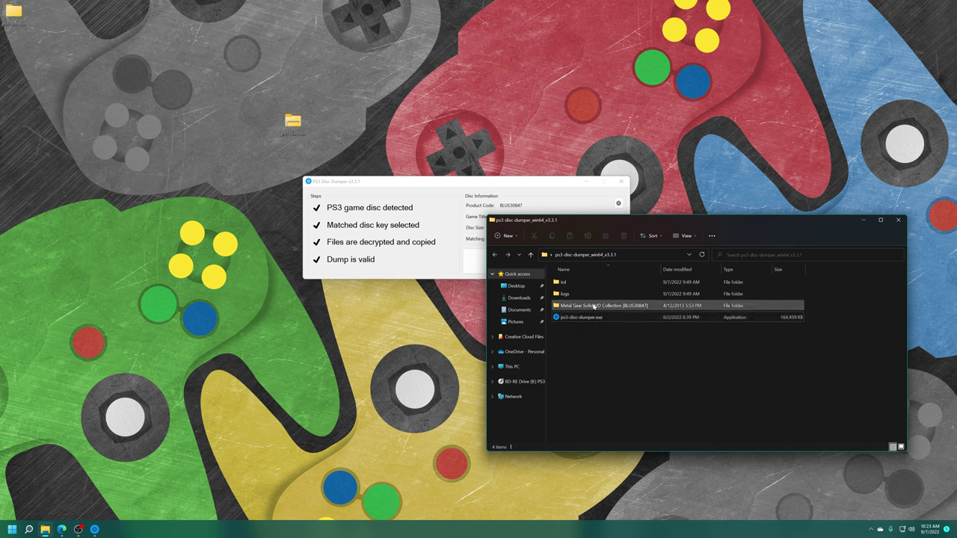
double_click(591, 305)
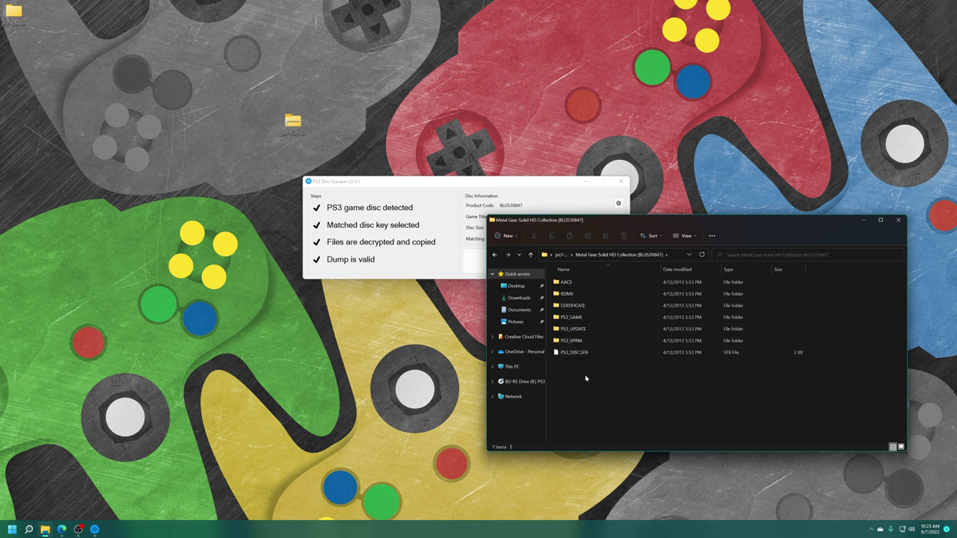
key(alt+Left)
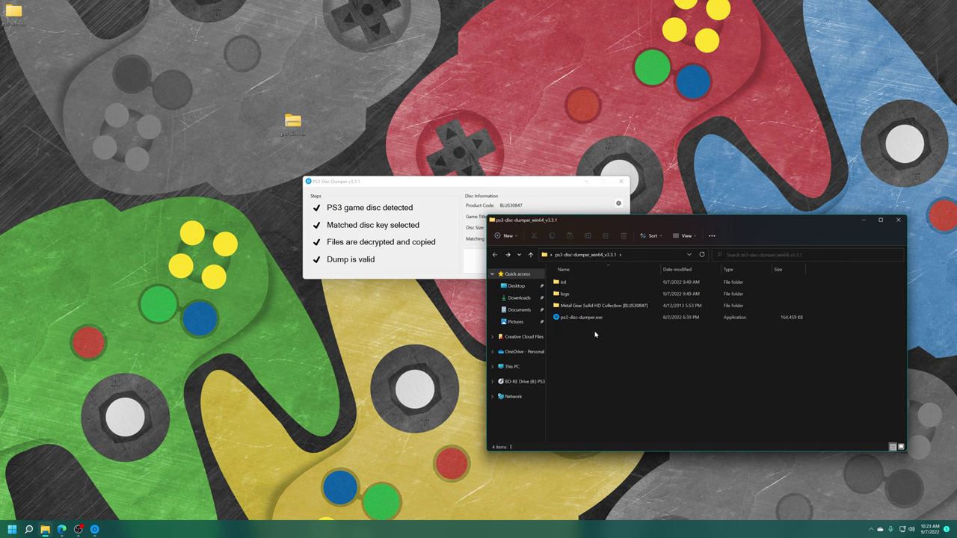
click(412, 187)
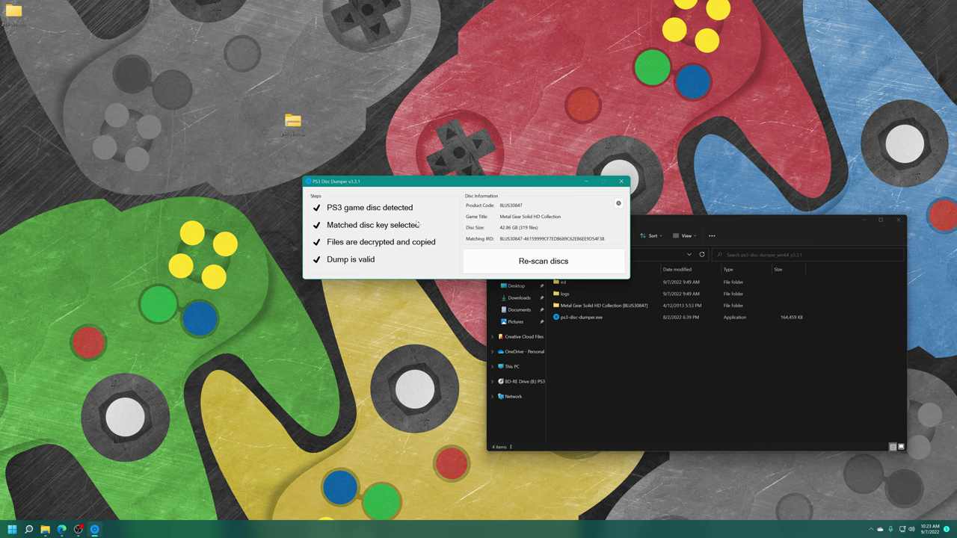
click(594, 366)
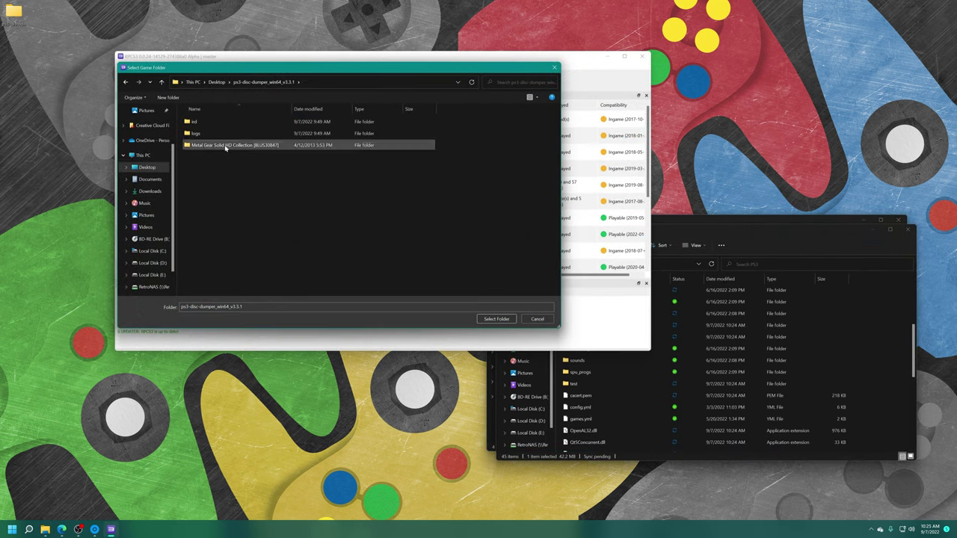
Step: In RPCS3's game folder selection, choose the Metal Gear Solid HD Collection [BLUS30847] folder inside ps3-disc-dumper_win64_v3.3.1
double_click(227, 145)
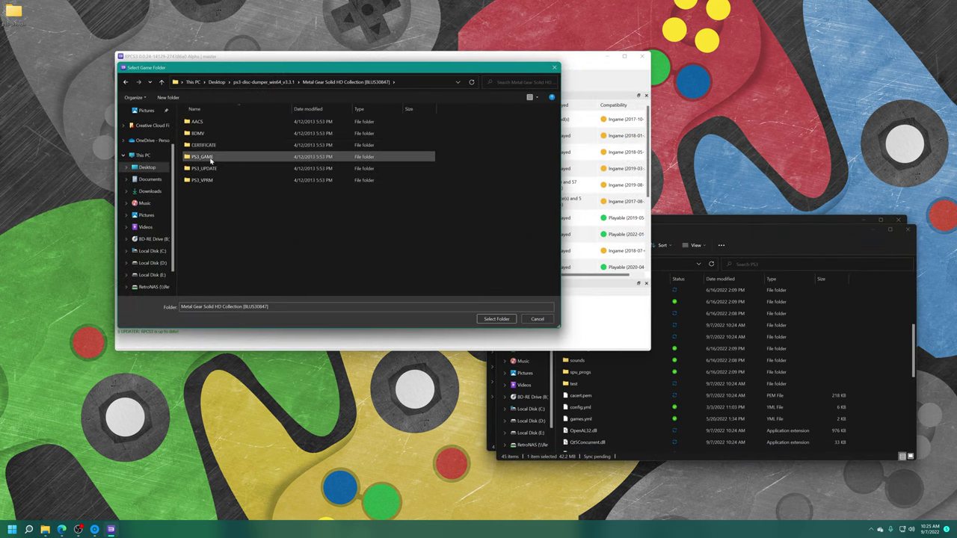
double_click(212, 157)
key(alt+Up)
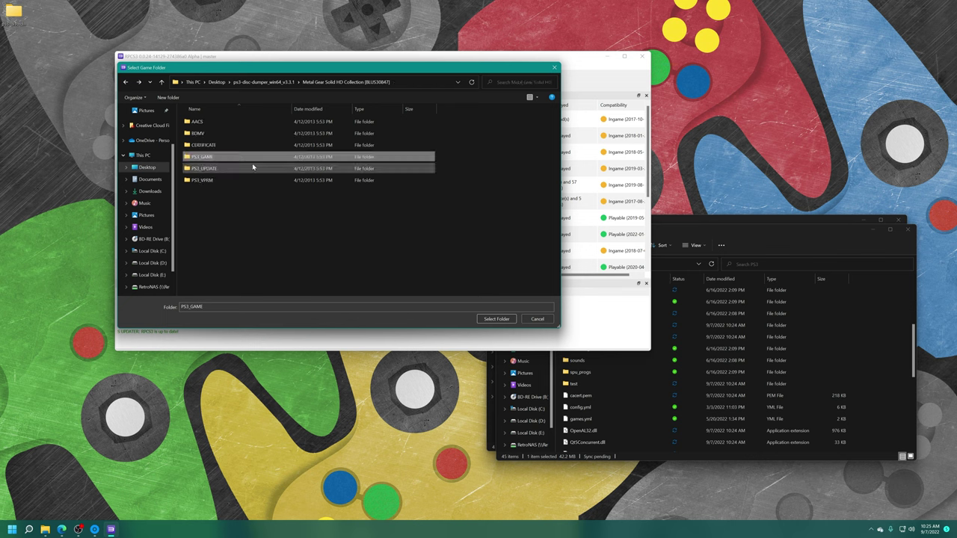
key(alt+Up)
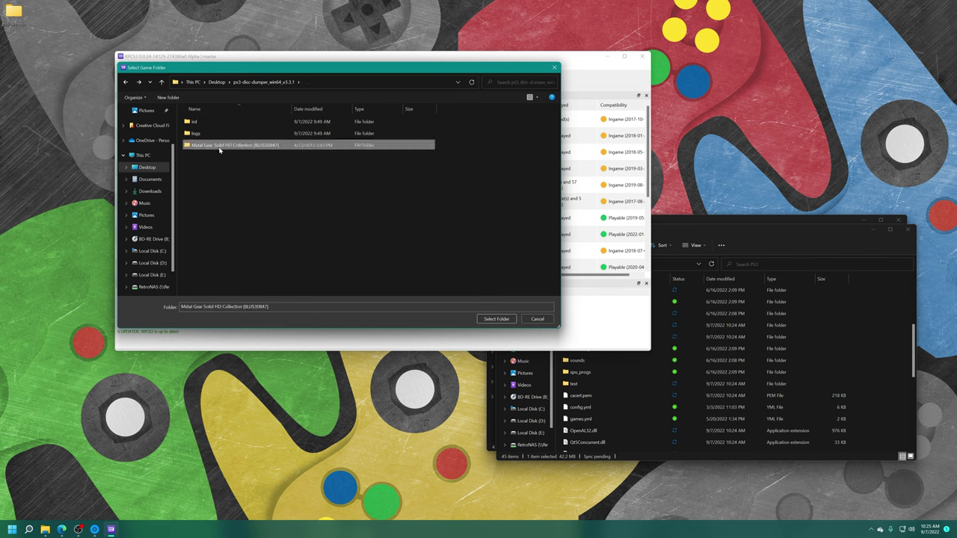
click(495, 319)
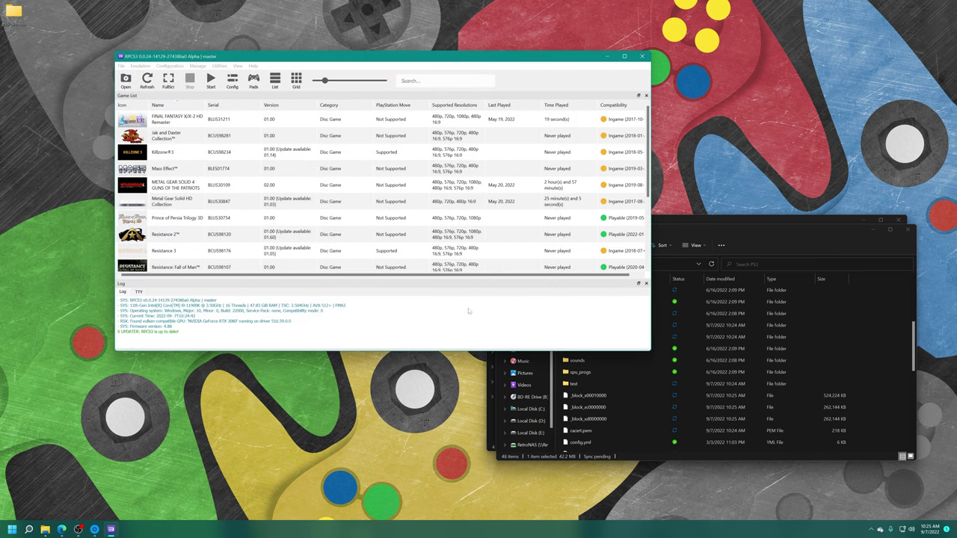